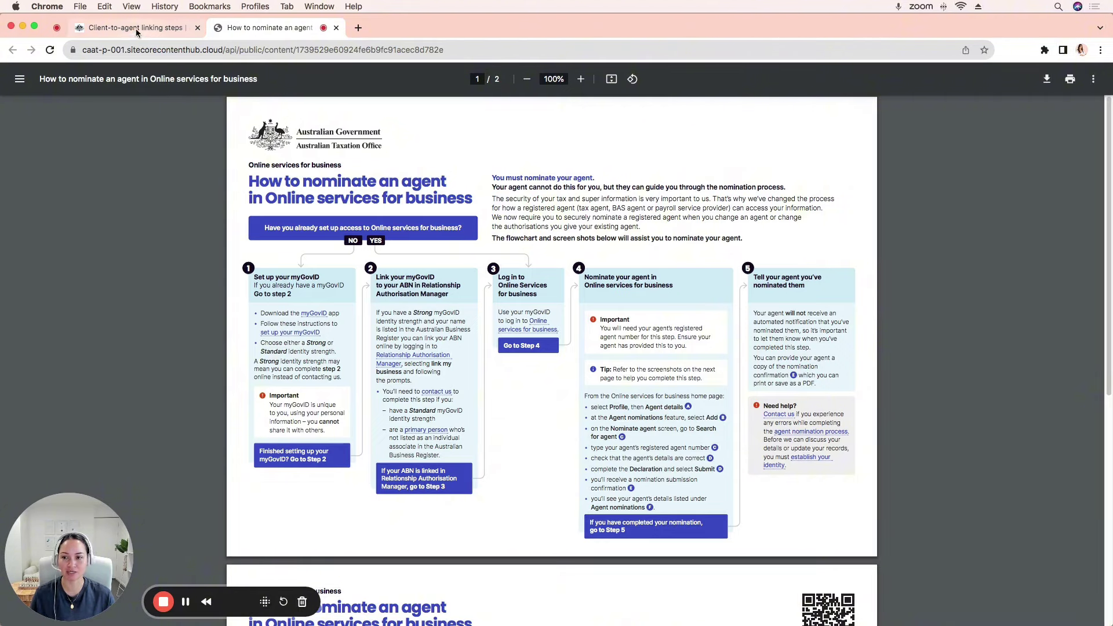
On the Client-to-agent linking steps page, scroll through Steps 1–5 and settle on Steps 3 and 4
left_click(108, 29)
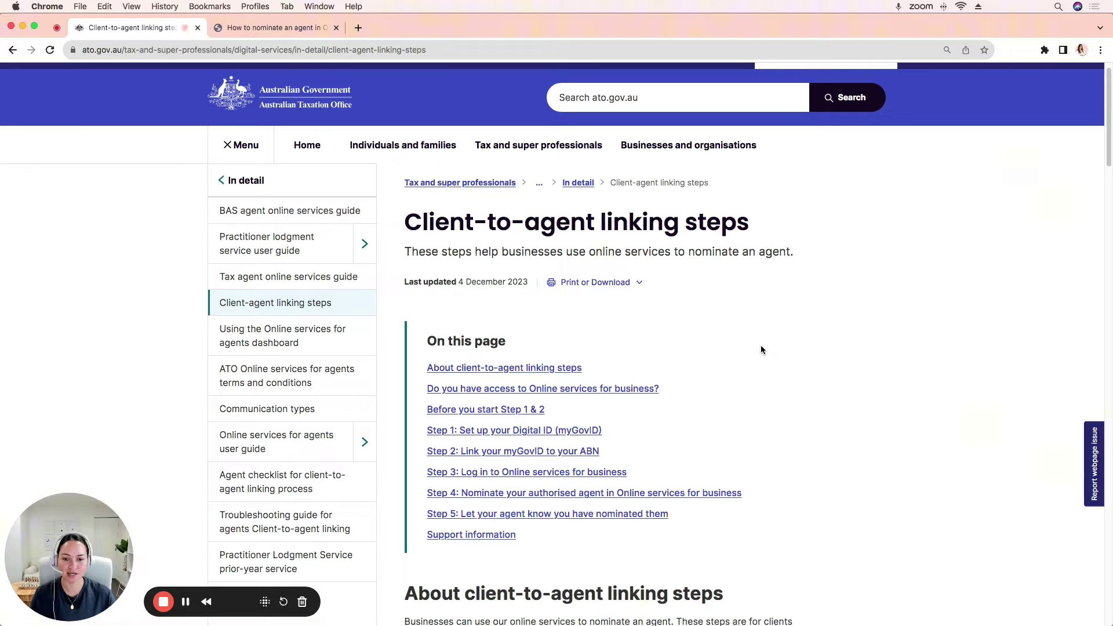
scroll(886, 331, "down", 10)
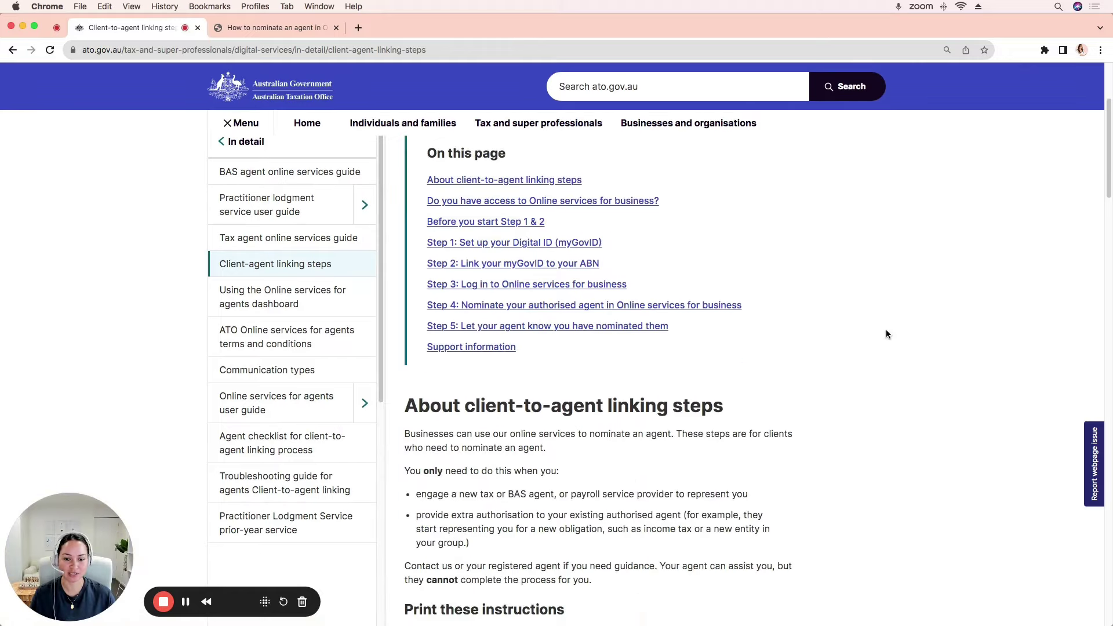
scroll(886, 334, "down", 20)
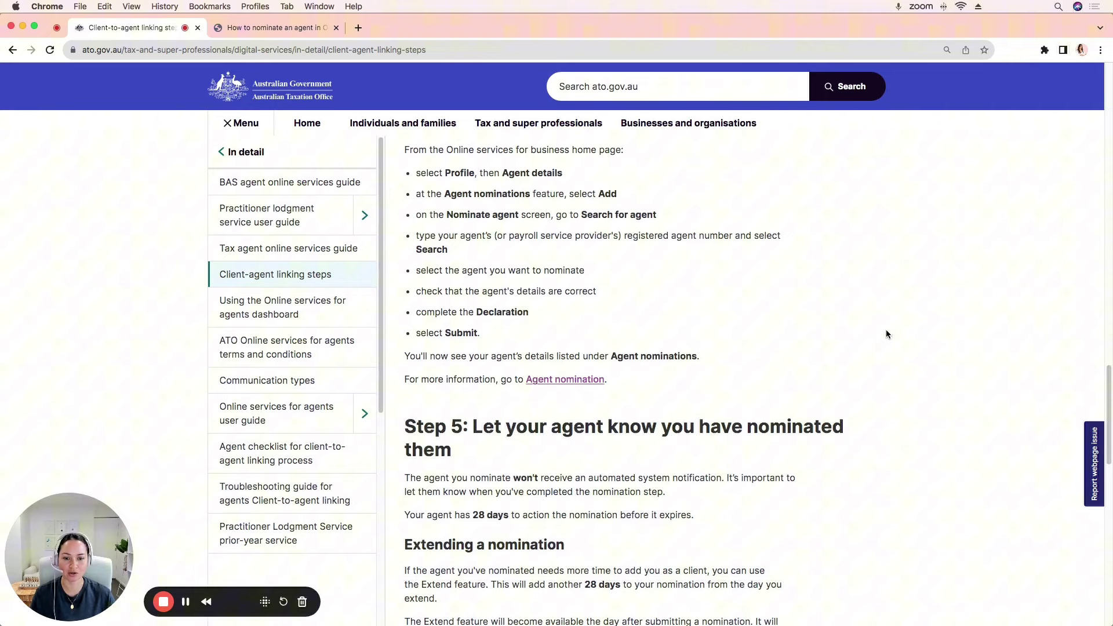
scroll(886, 330, "down", 5)
scroll(885, 330, "up", 15)
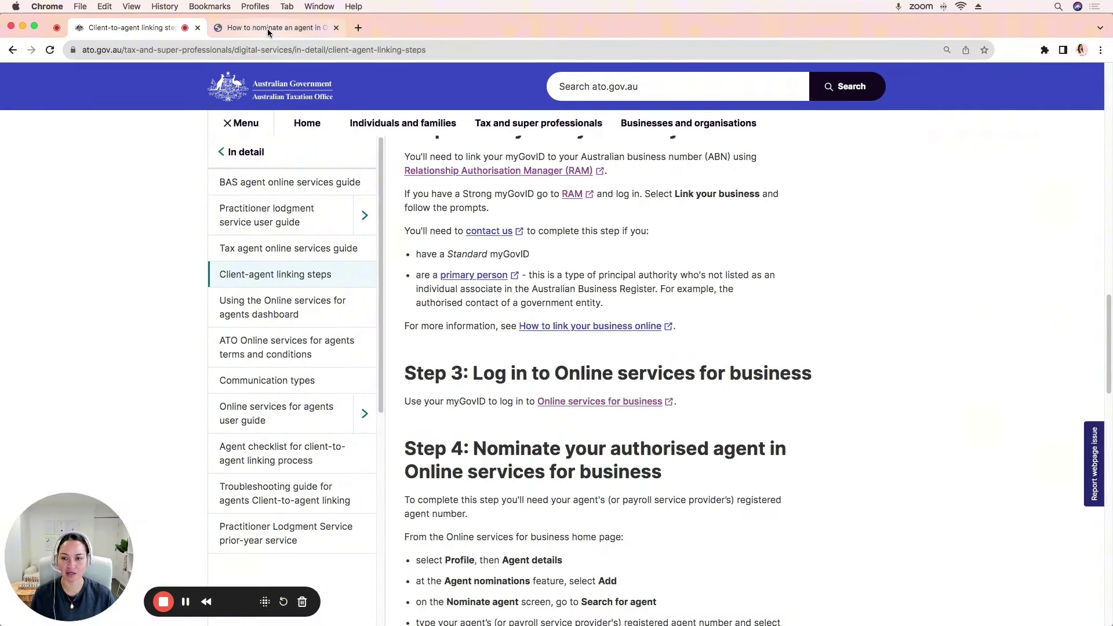
Back in the How to nominate an agent PDF, bring up the link options for Step 2's Relationship Authorisation Manager link
left_click(268, 30)
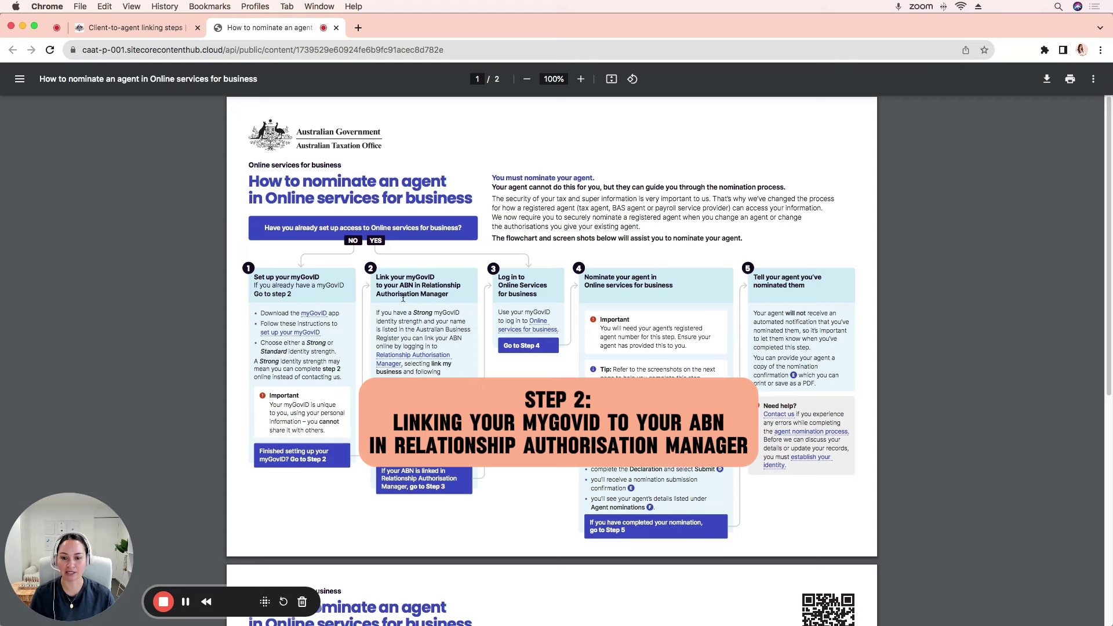
right_click(404, 356)
Open Relationship Authorisation Manager in a new tab, switch to it, and log in with myGovID
left_click(429, 361)
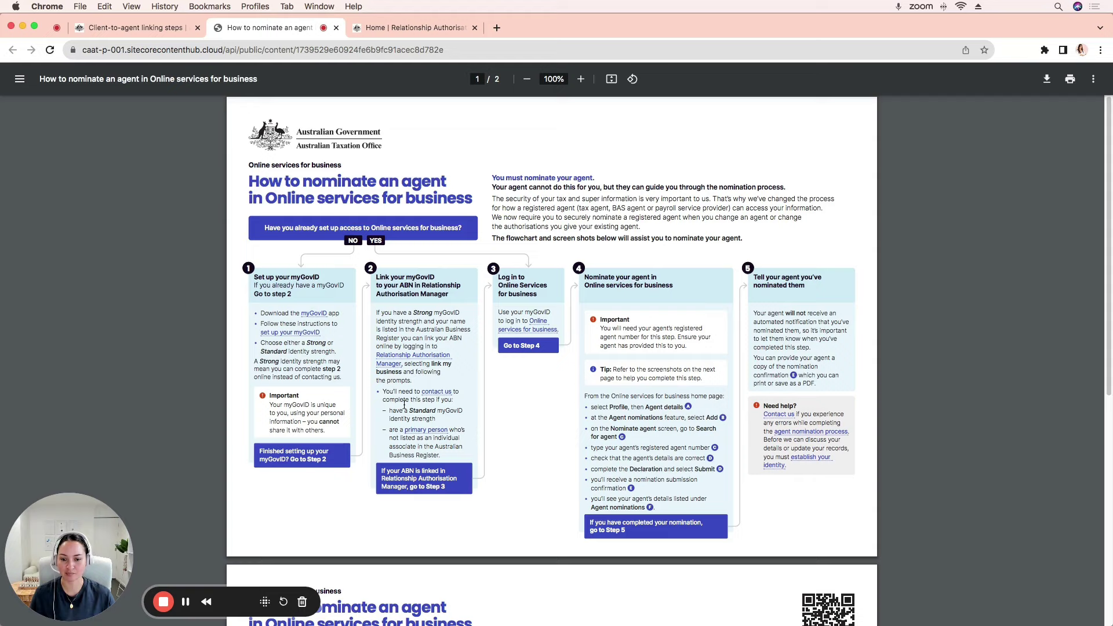
key("ctrl+Tab")
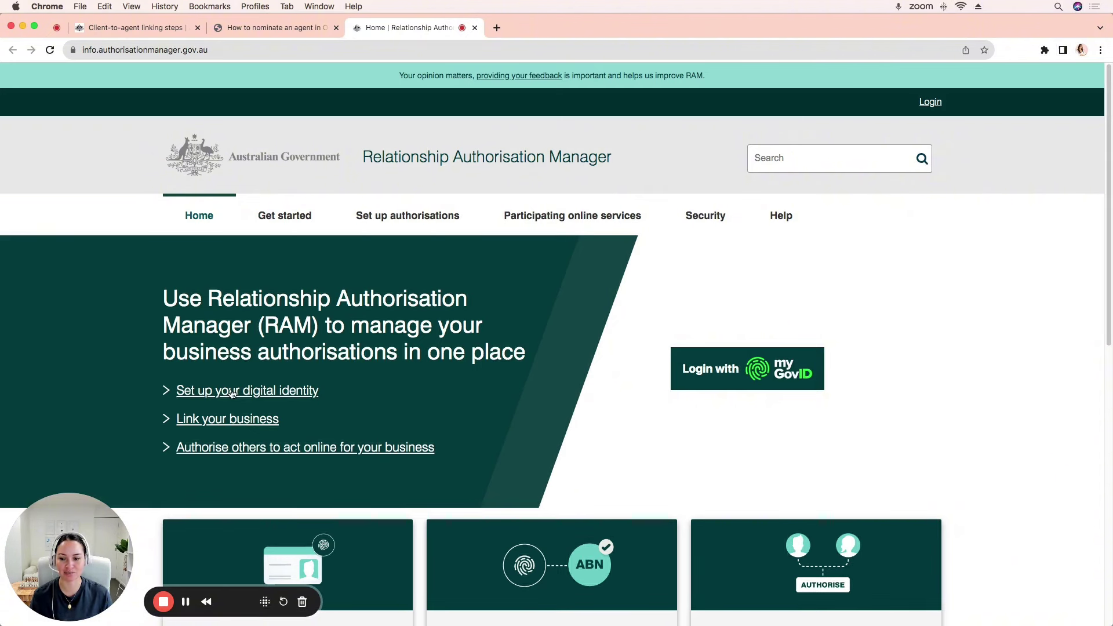
left_click(747, 368)
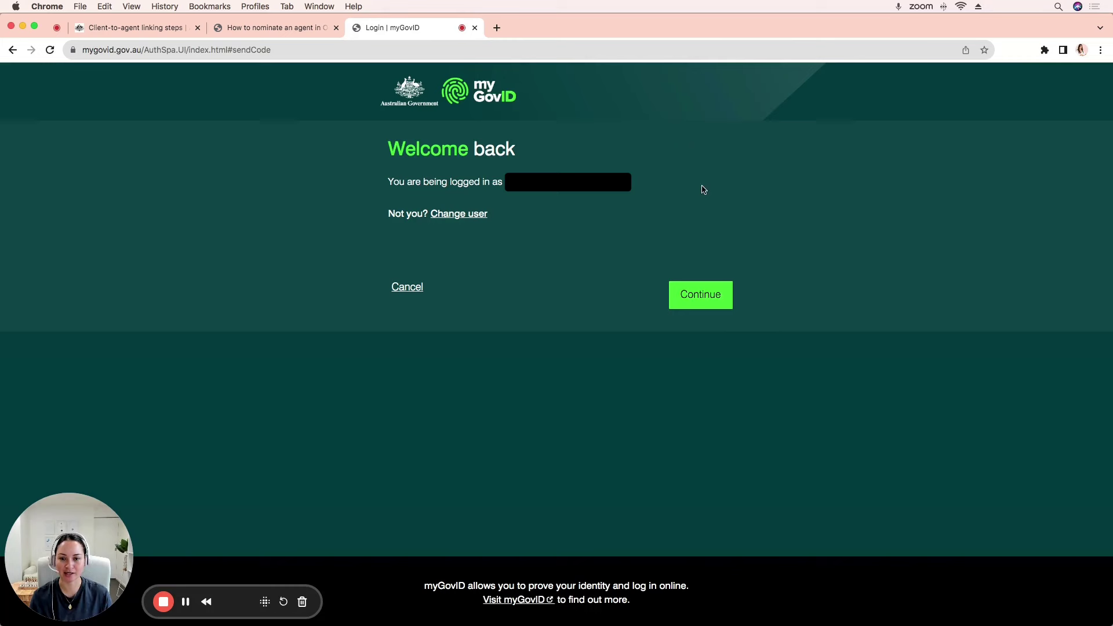
Continue the myGovID login as the remembered user and approve it on the phone
left_click(690, 302)
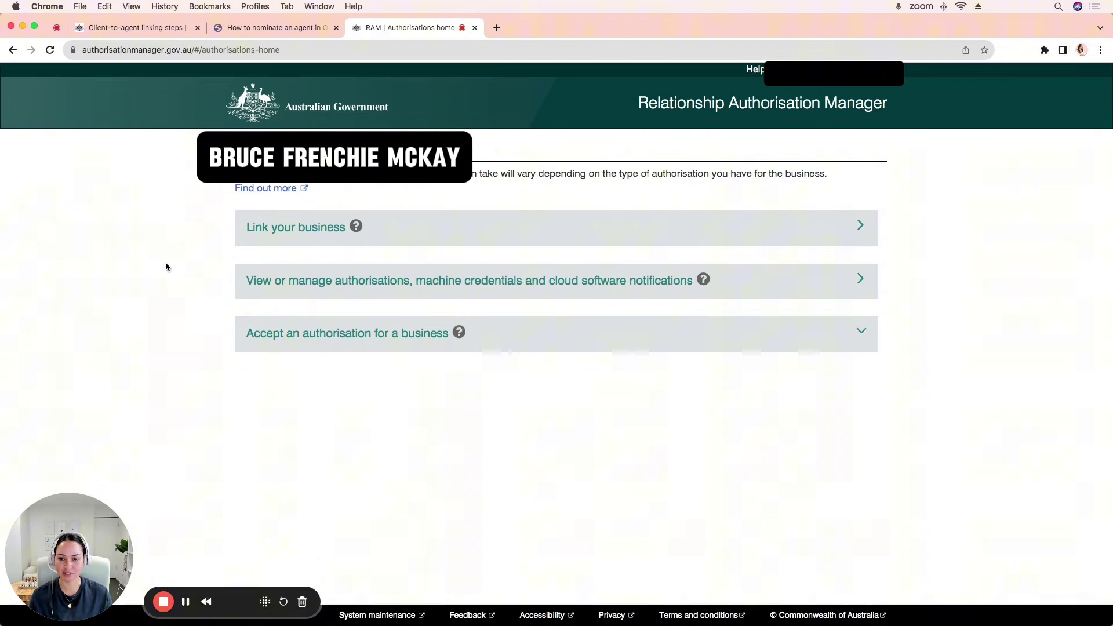
left_click(304, 228)
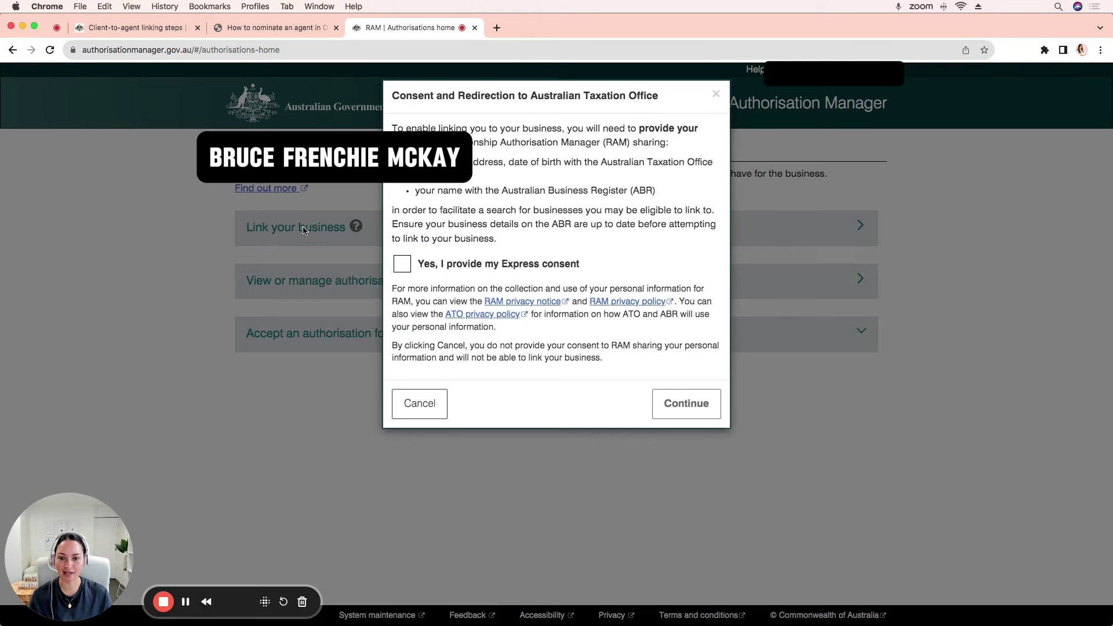
left_click(401, 265)
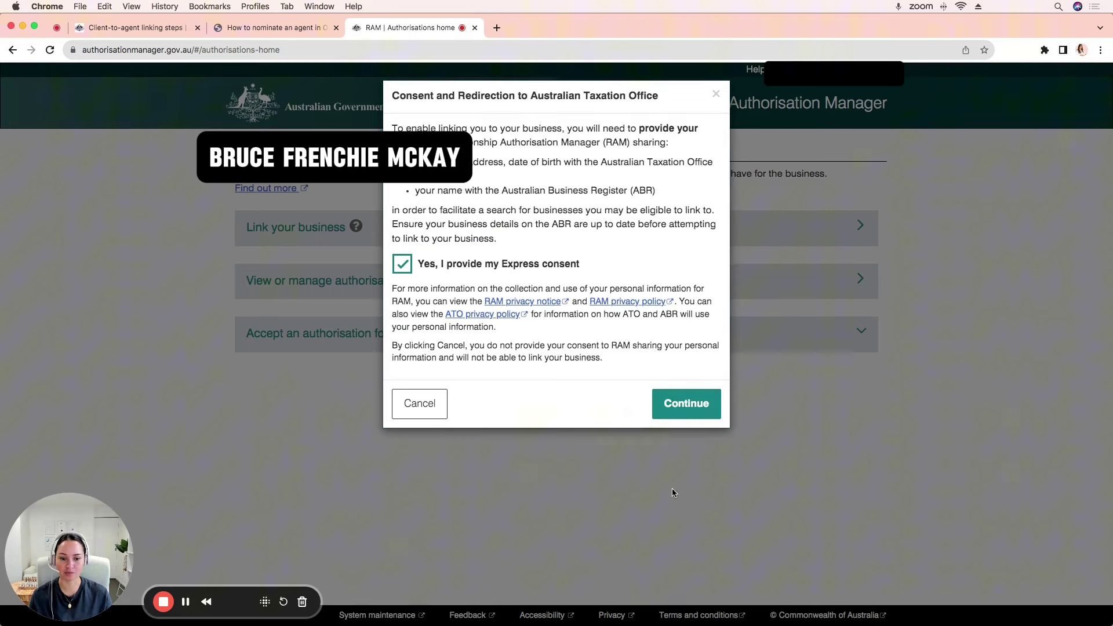
left_click(686, 403)
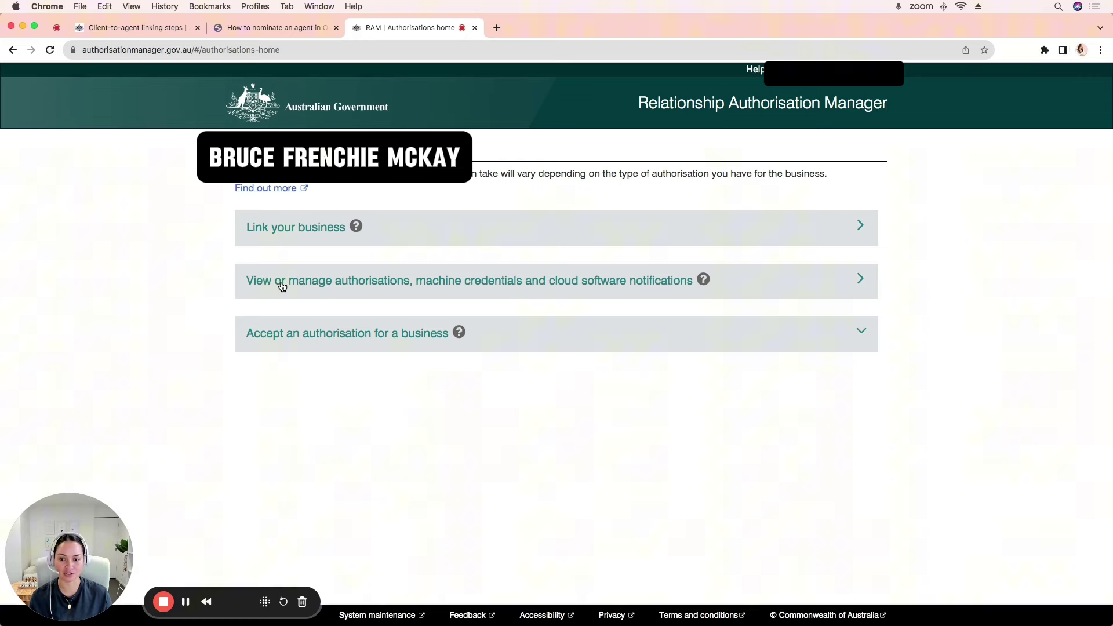
View the list of entities that can be acted for, then return to the How to nominate an agent PDF
left_click(281, 287)
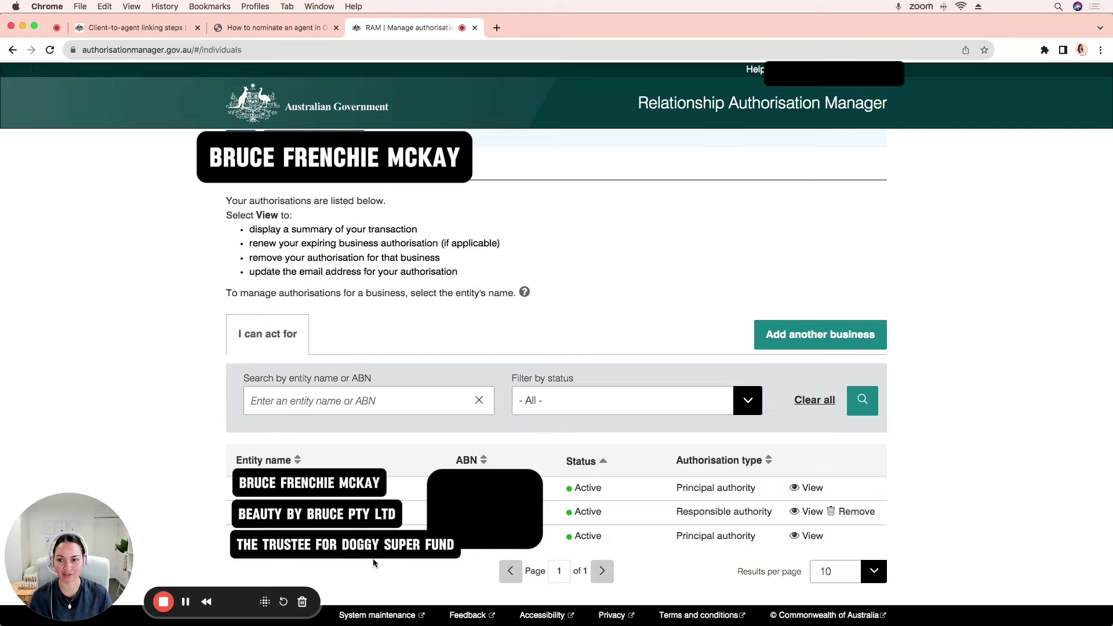
left_click(273, 27)
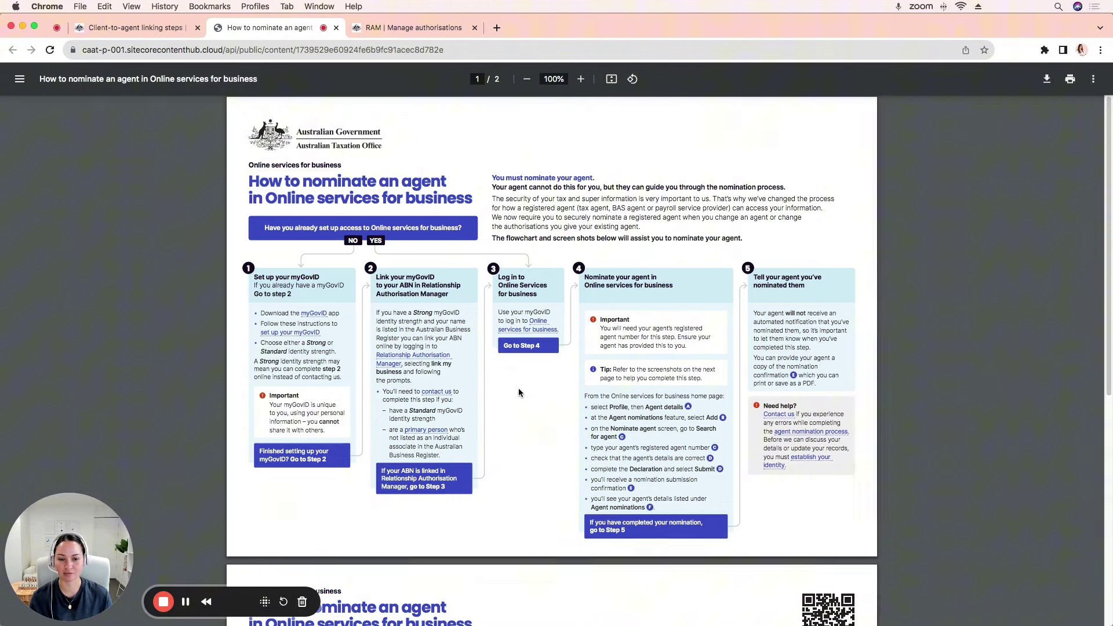
Open the Step 3 Online services for business link, review page 2's screenshots, then switch to the new tab
left_click(527, 329)
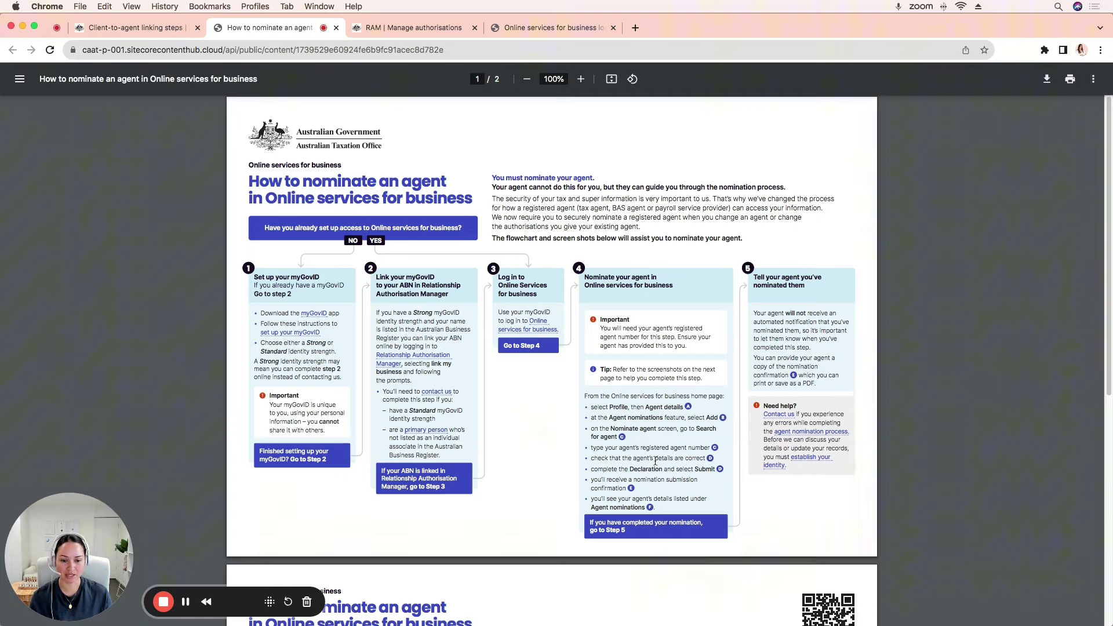
scroll(671, 470, "down", 6)
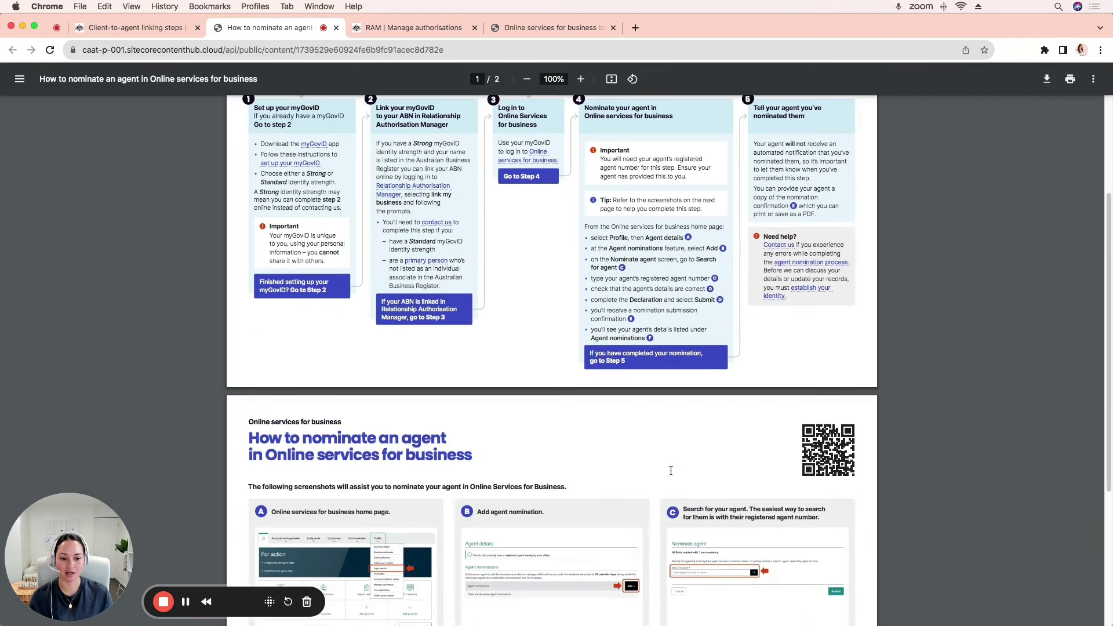
scroll(670, 471, "down", 1)
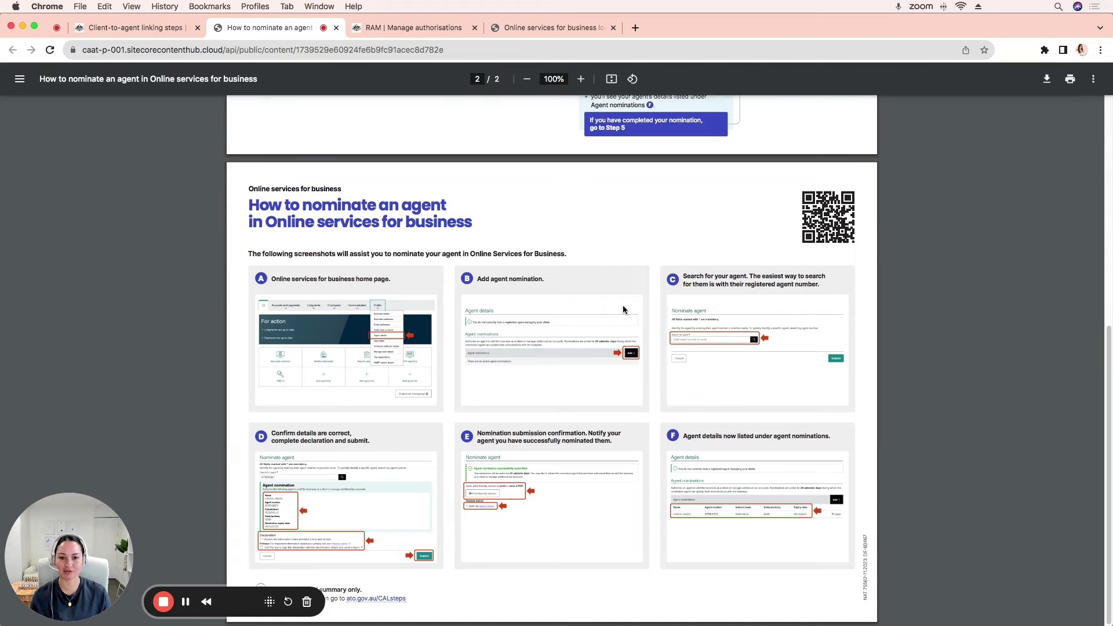
key("super+4")
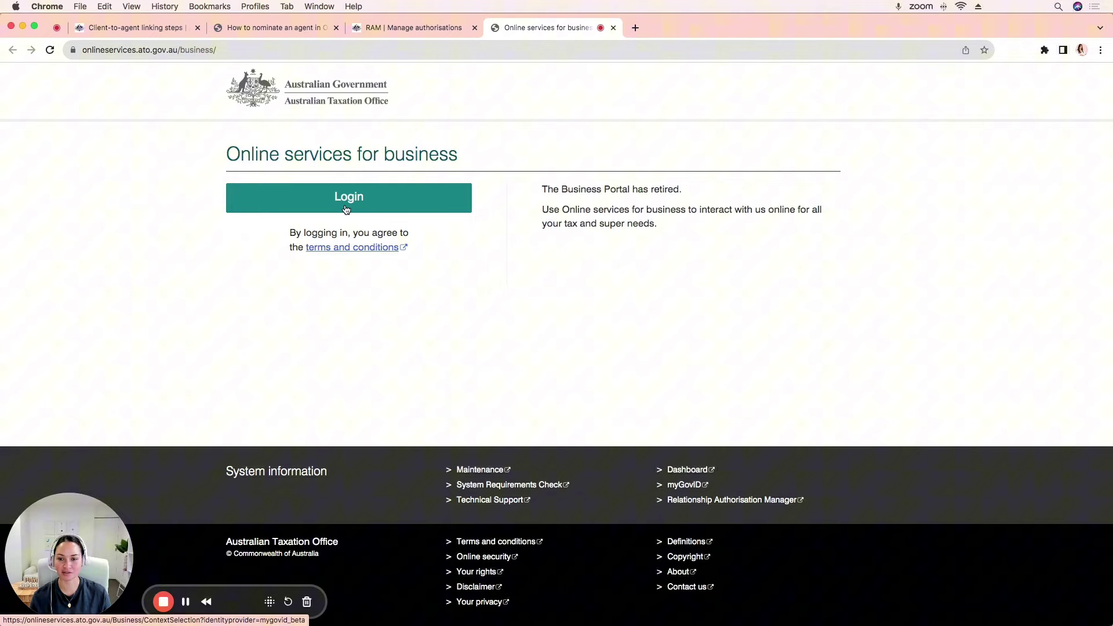
Log in via myGovID and continue with the first listed ABN to its home page
left_click(380, 206)
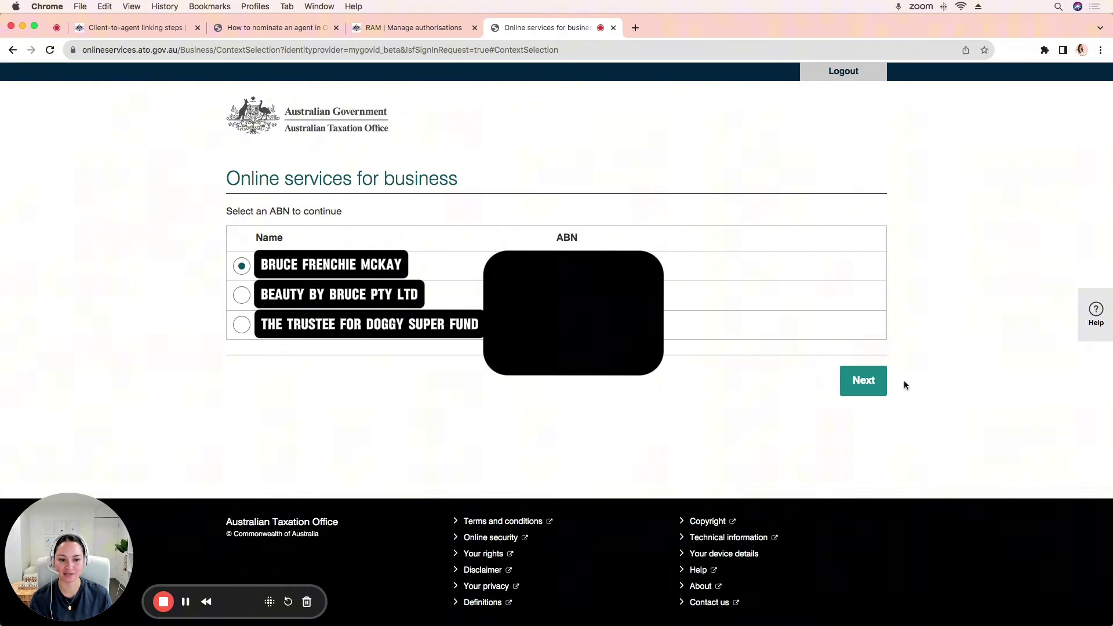
left_click(863, 380)
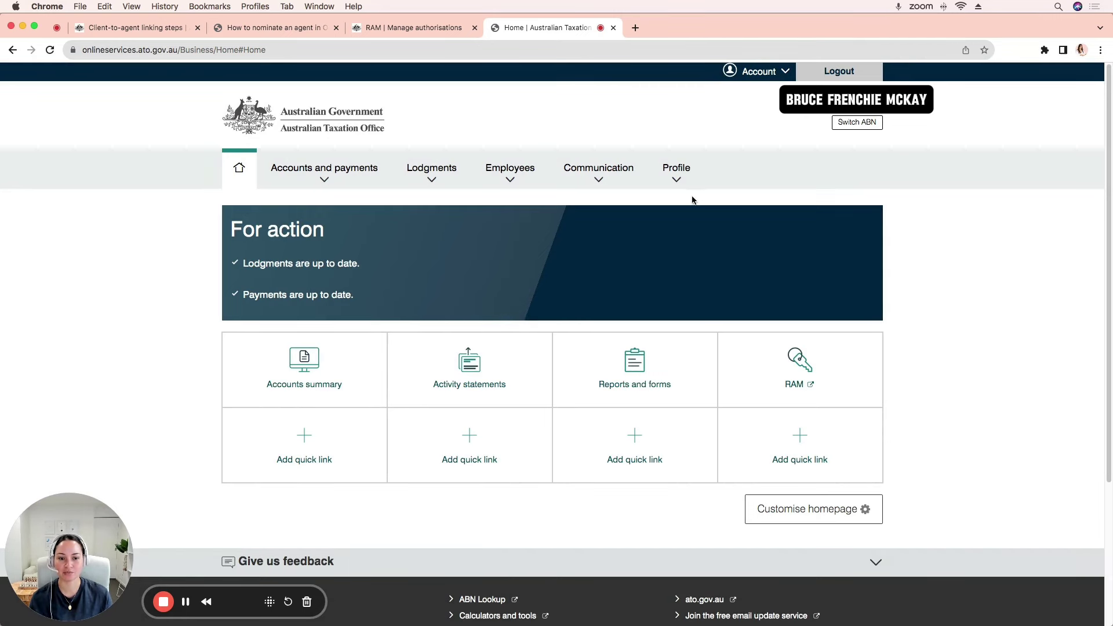
Open Profile > Agent details to see the tax and BAS agents authorised since 12/02/2024
left_click(661, 171)
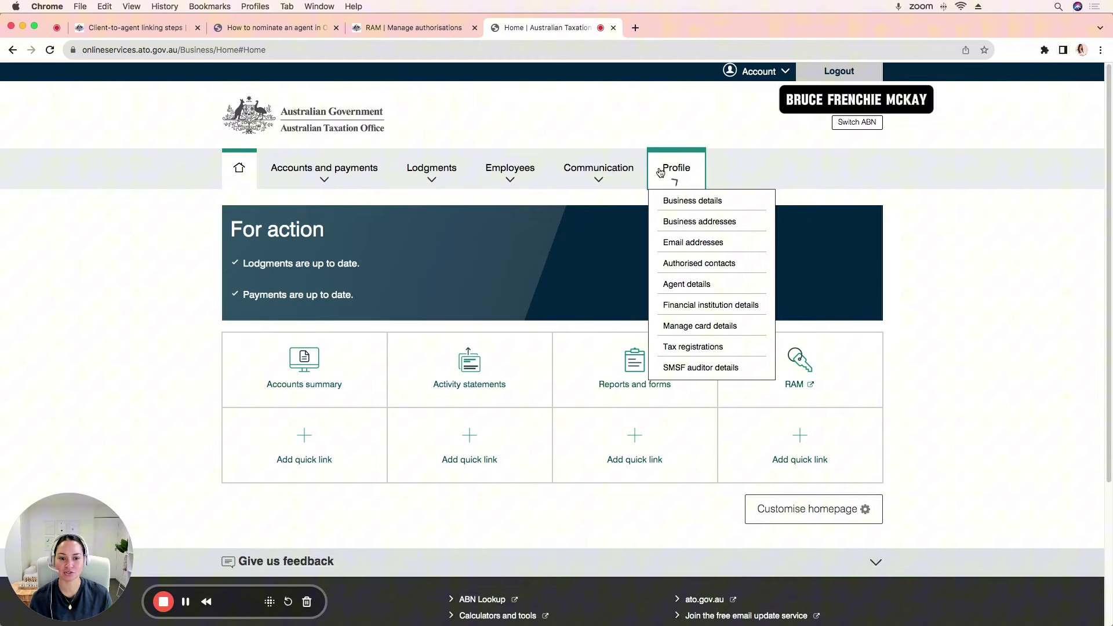
left_click(700, 287)
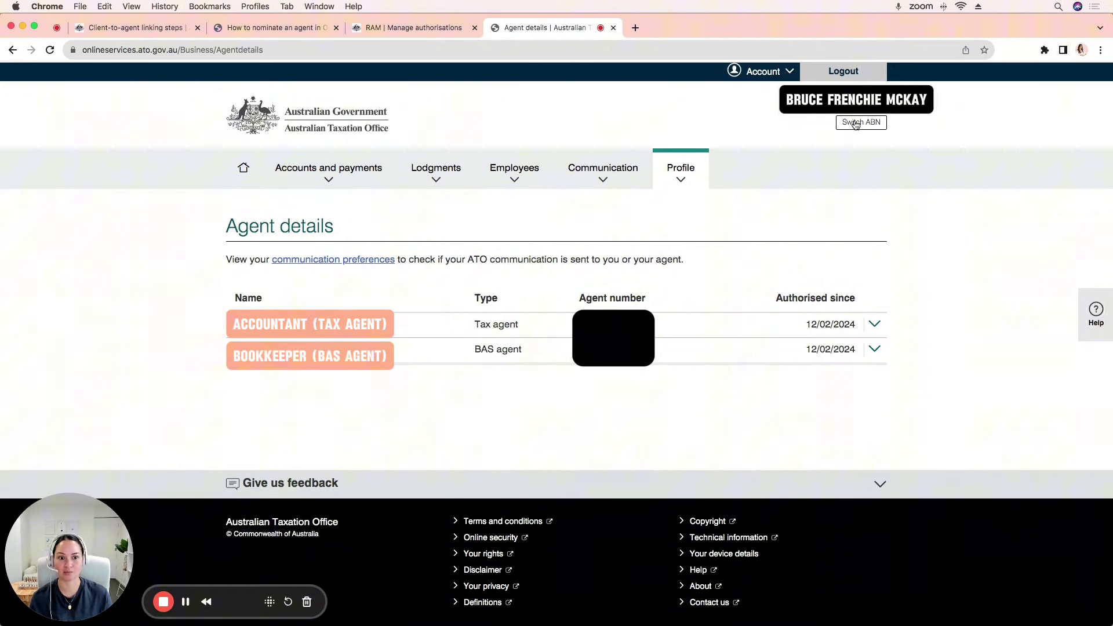
Switch to the Pty Ltd company's ABN and open its Profile menu to reach Agent details
left_click(855, 123)
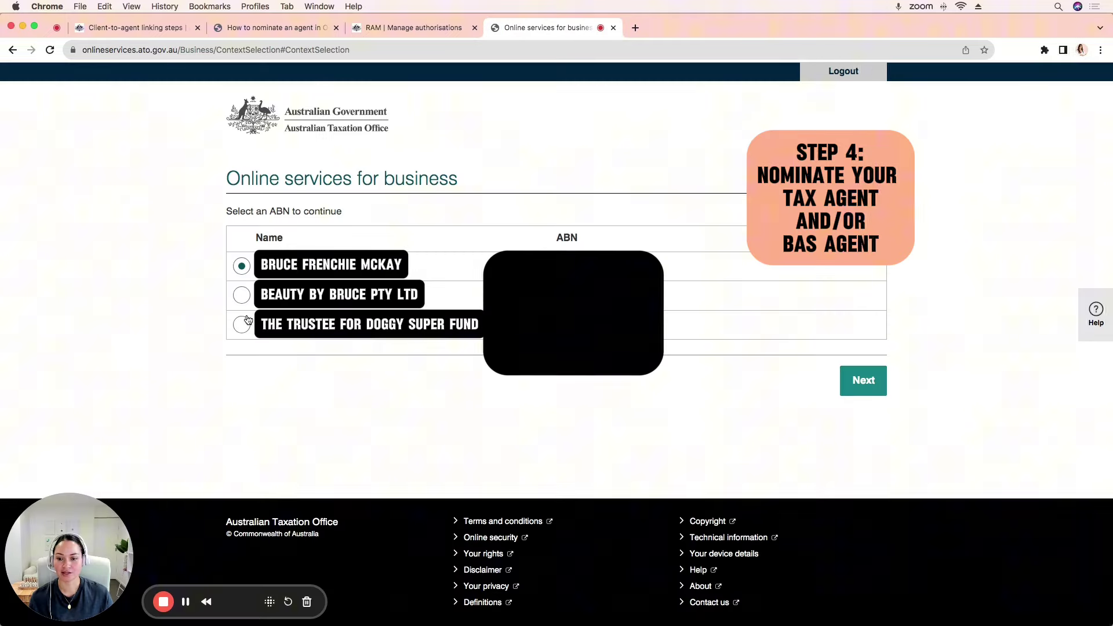
left_click(241, 295)
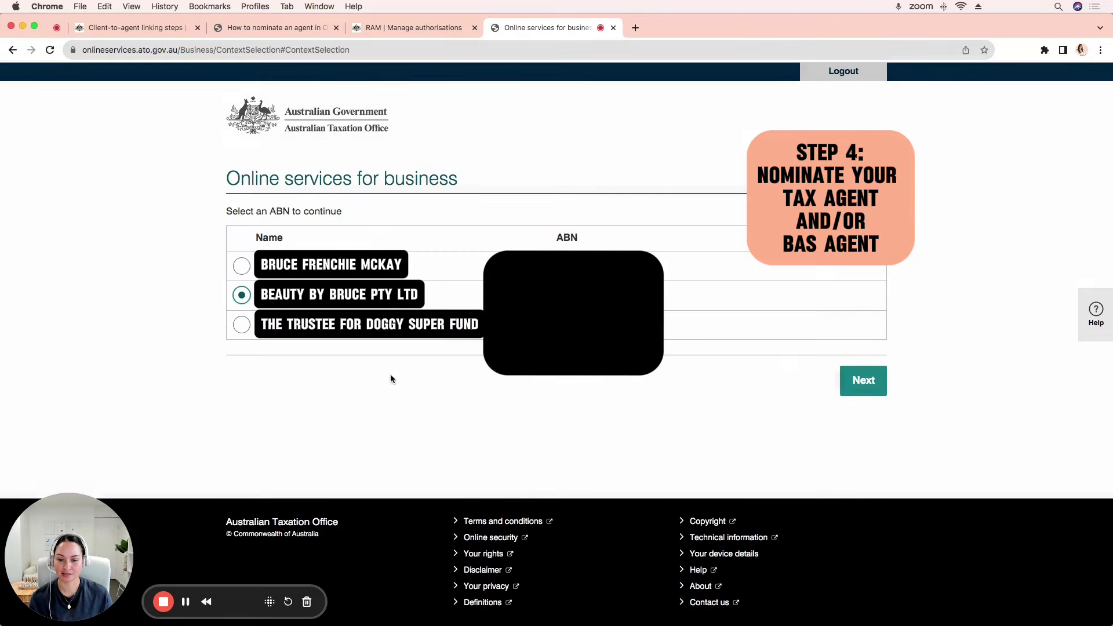
left_click(877, 393)
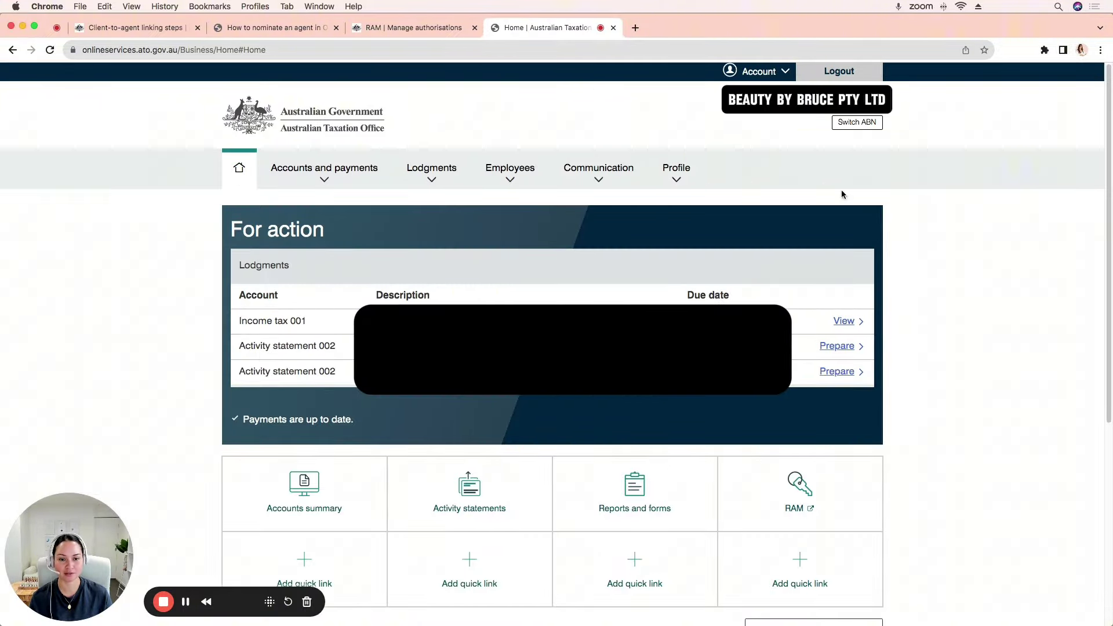
left_click(678, 174)
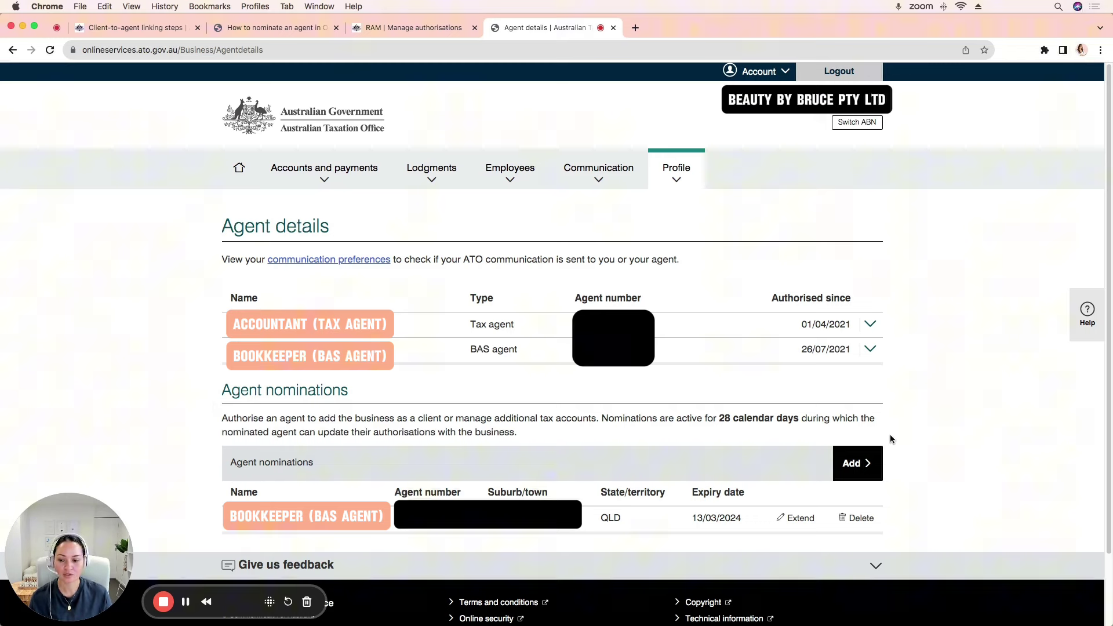
Add a tax agent nomination by searching the agent's number, submit it, and return to Agent details
left_click(859, 470)
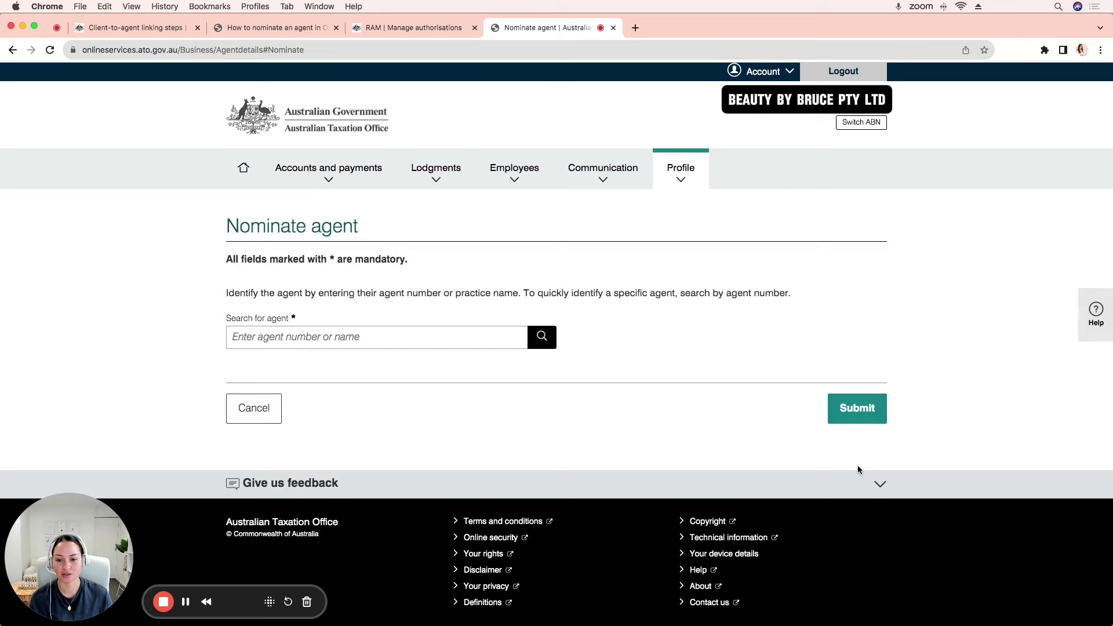
left_click(390, 336)
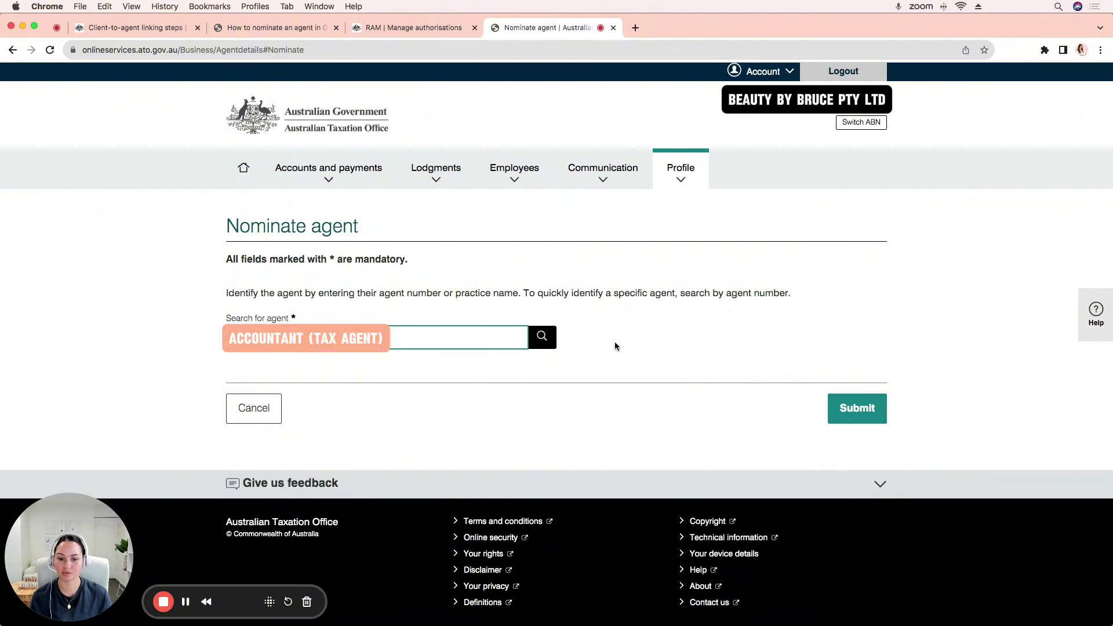
left_click(548, 341)
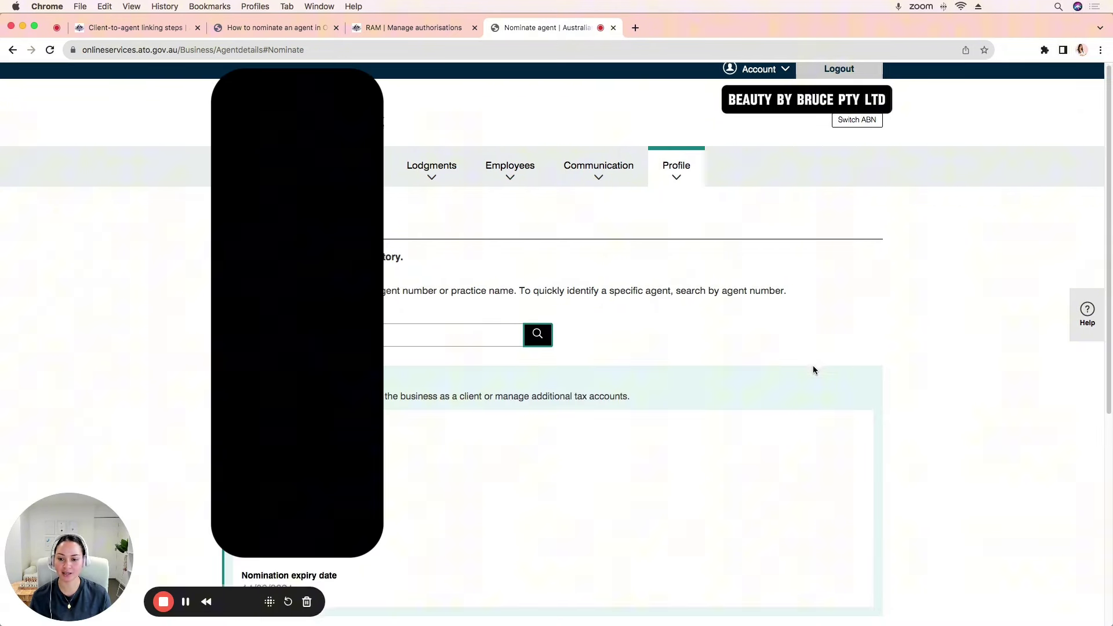
scroll(812, 365, "down", 5)
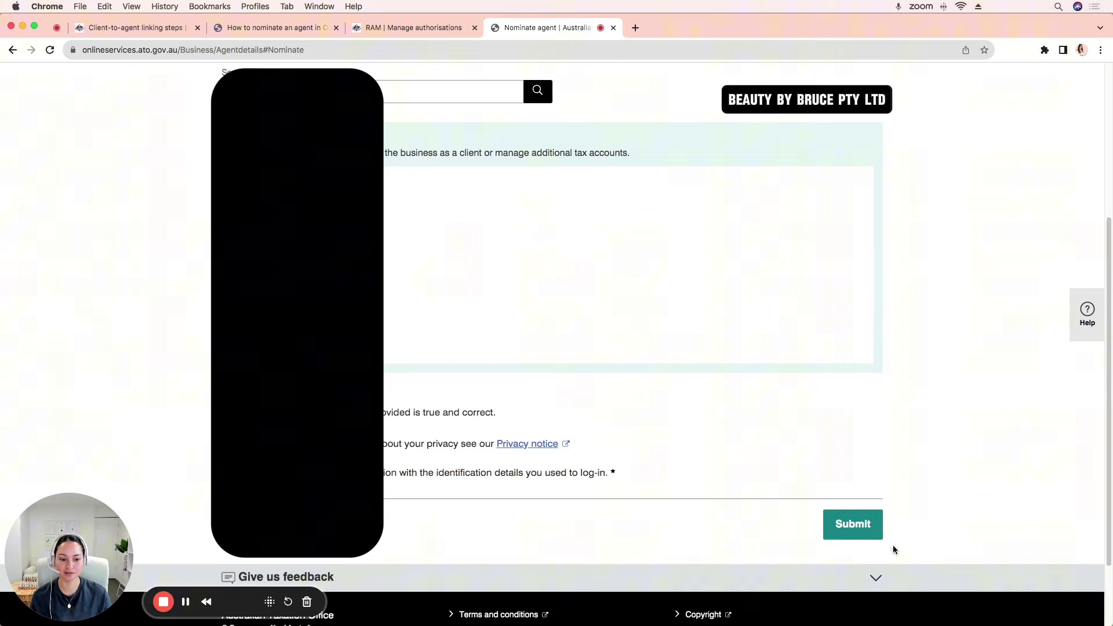
left_click(874, 532)
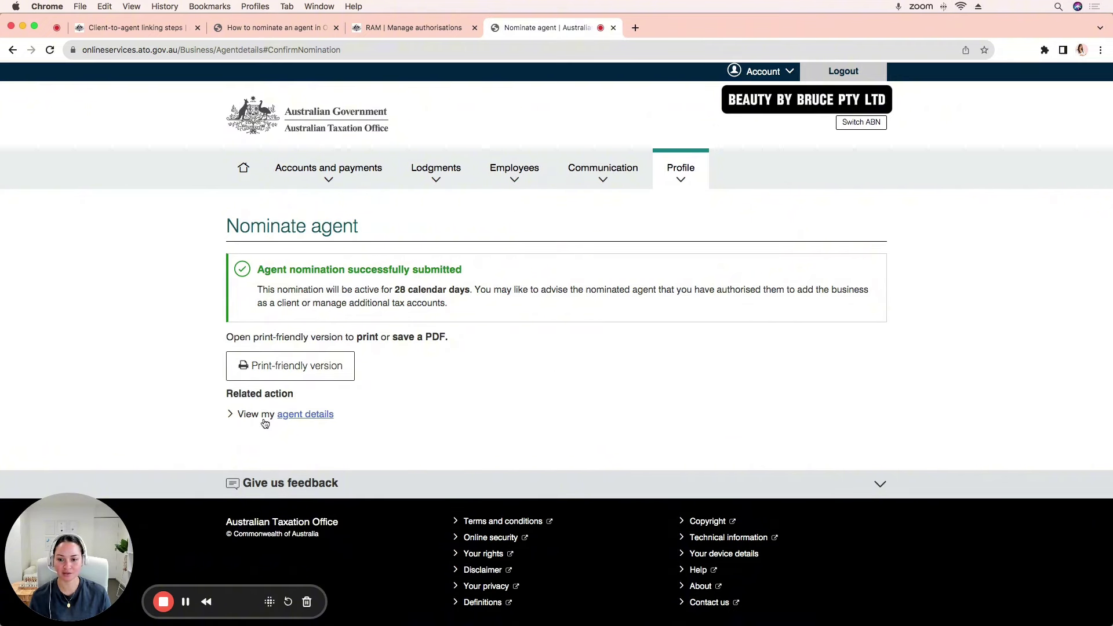
left_click(311, 418)
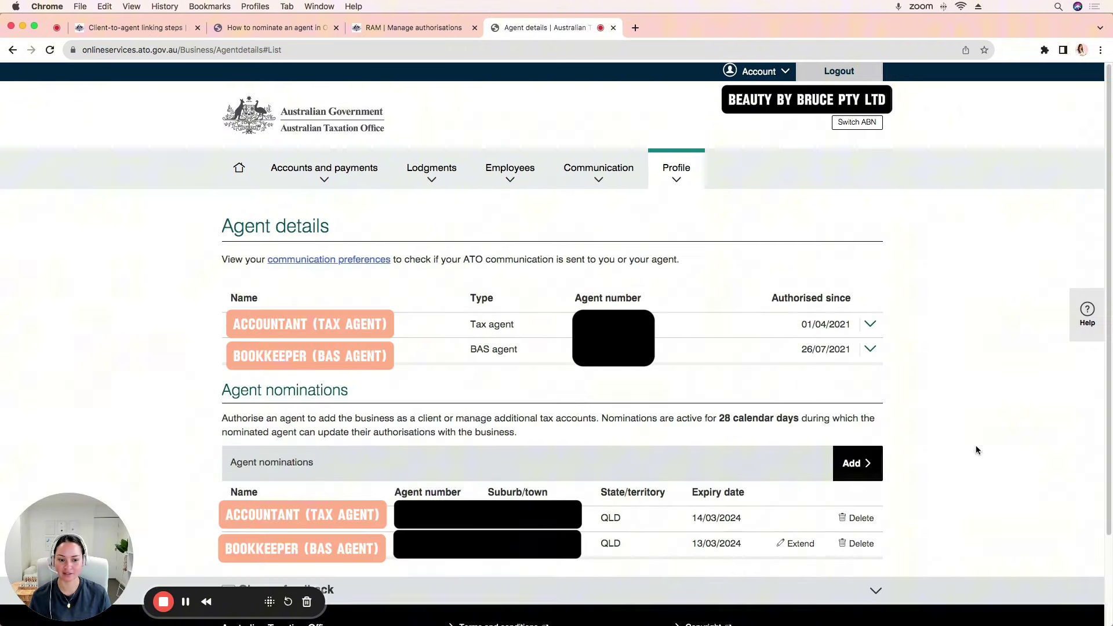
Scroll the Doggy Super Fund trustee's home page down and back up to review it
scroll(976, 445, "down", 5)
scroll(941, 457, "up", 2)
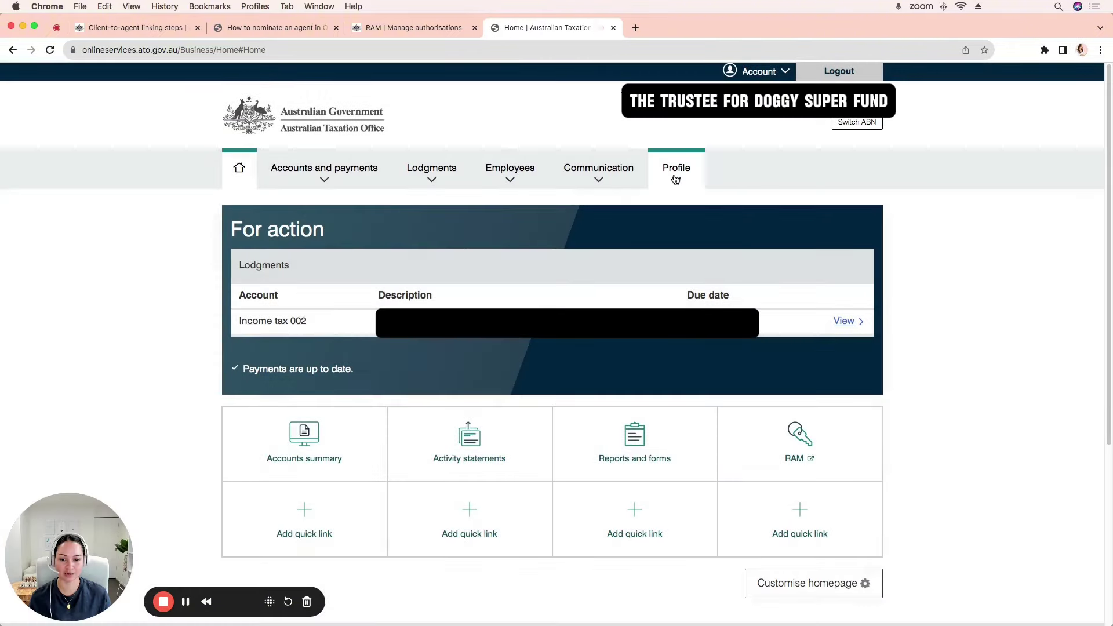
View the super fund's Profile > Agent details, showing no nominations, then return to the PDF guide
left_click(676, 174)
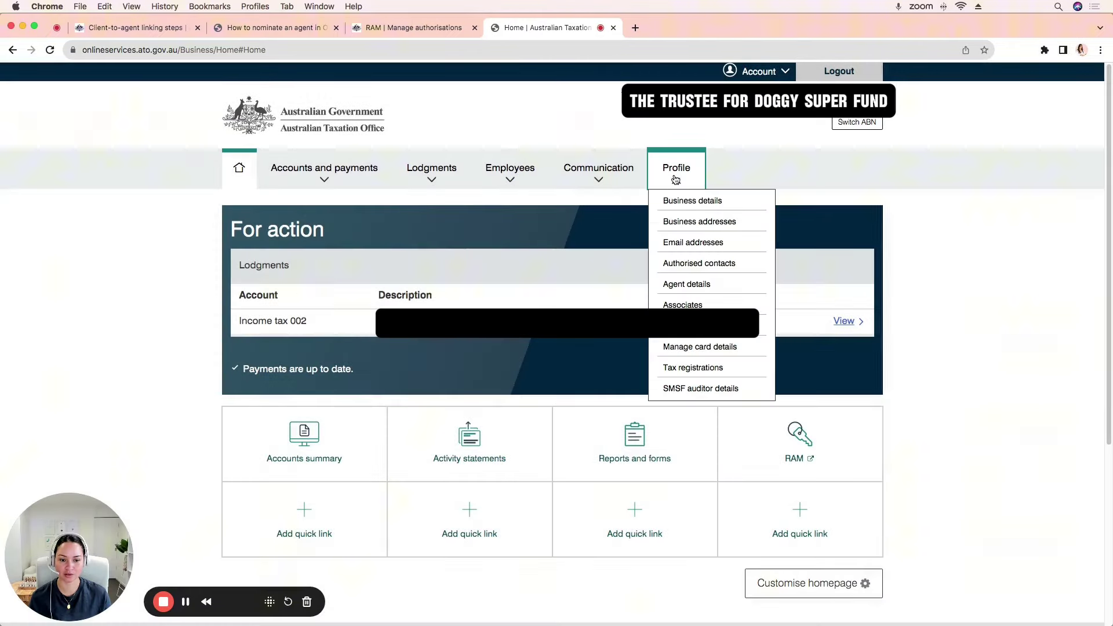
left_click(688, 284)
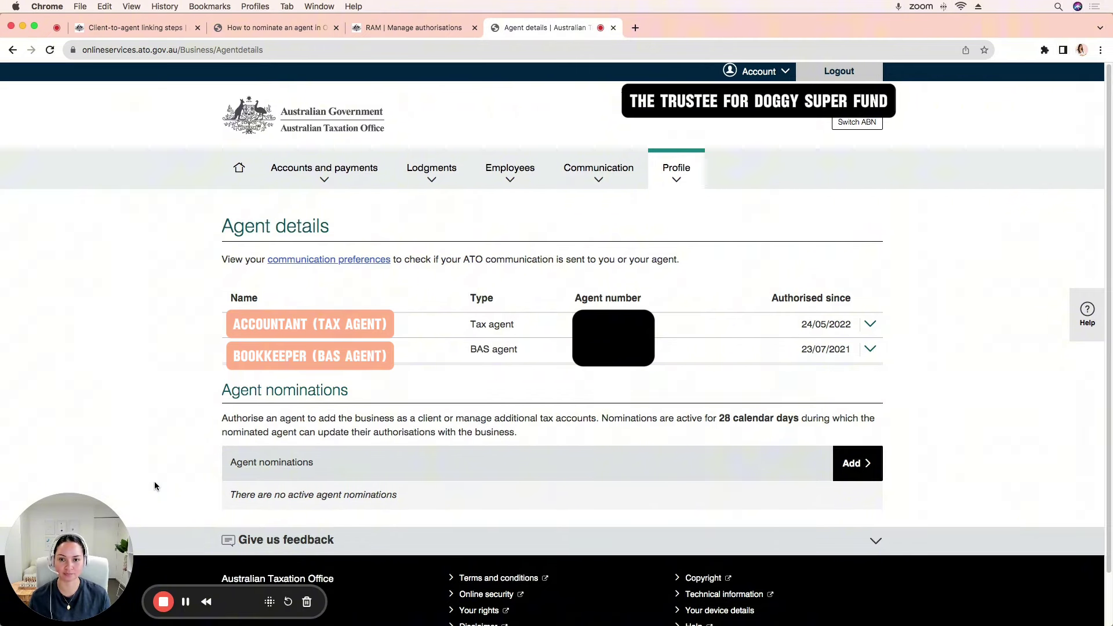
key("super+2")
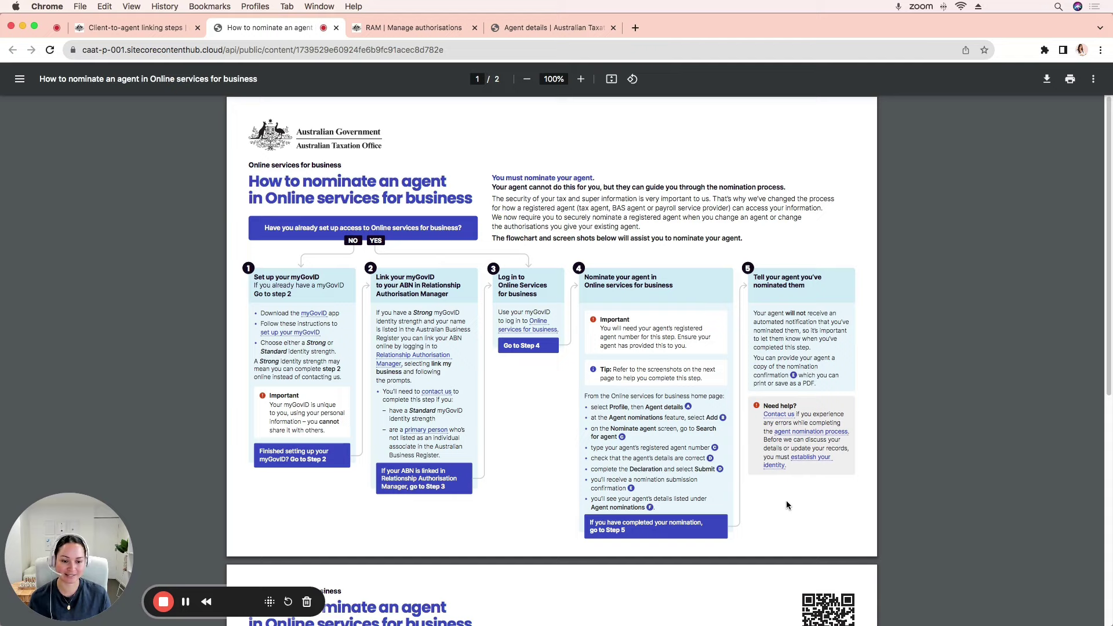
scroll(786, 501, "down", 5)
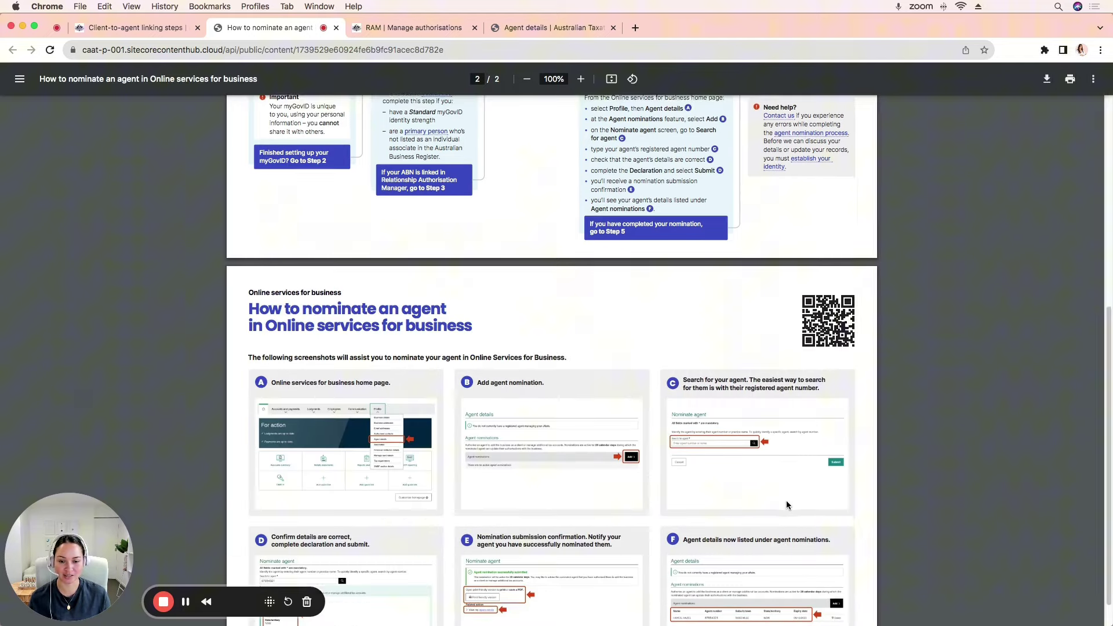
scroll(786, 505, "down", 2)
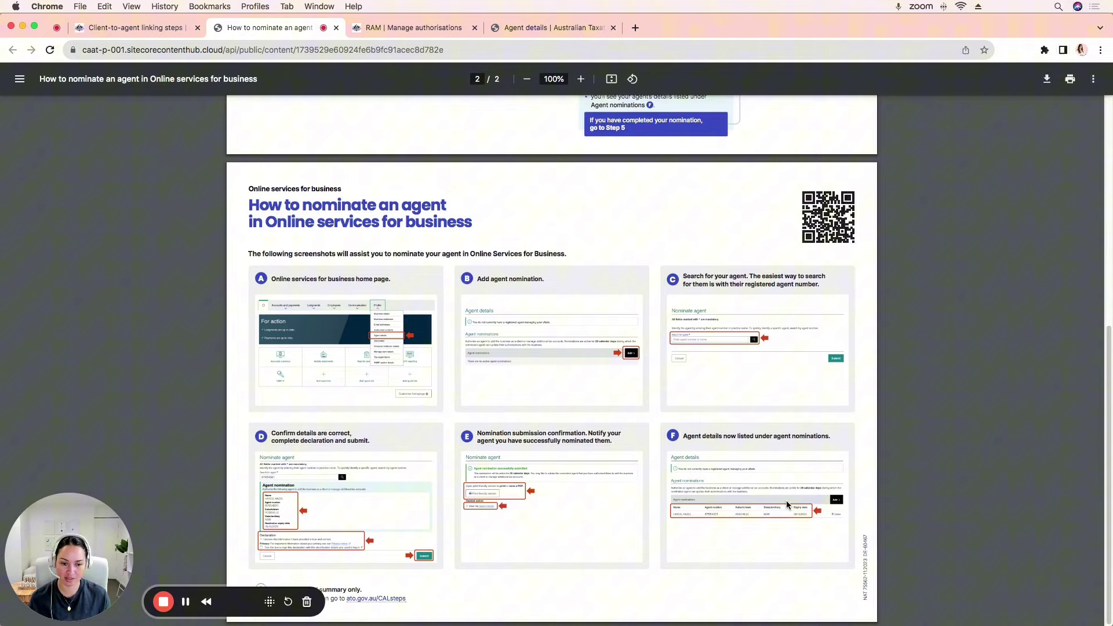
scroll(786, 500, "up", 7)
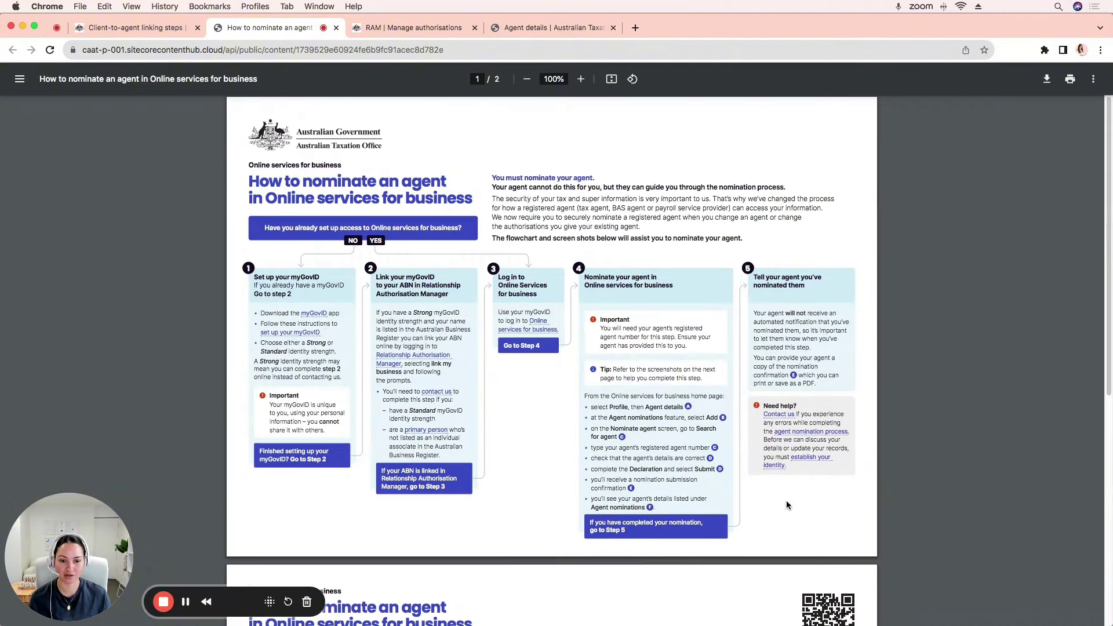